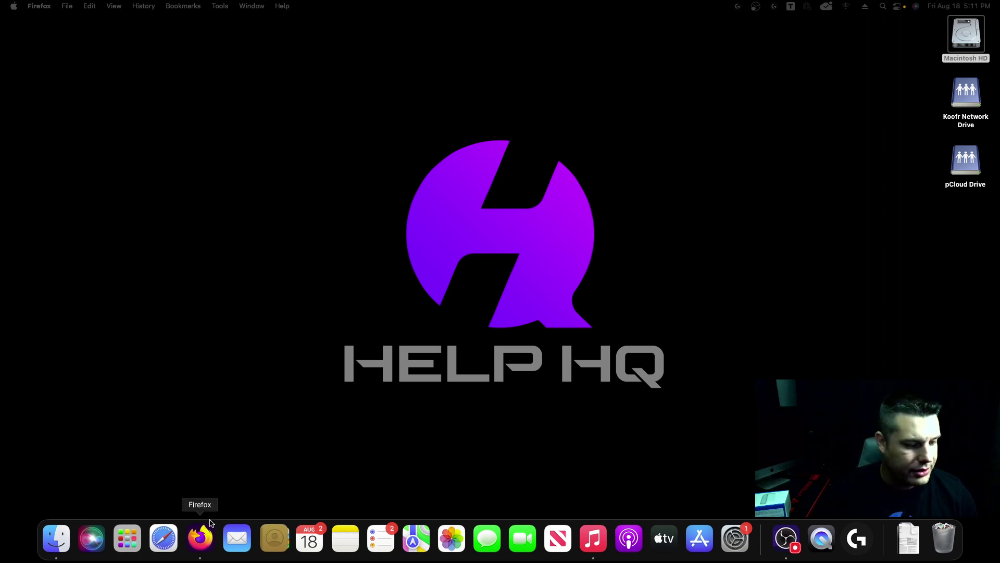
# - Open Firefox and load the gateway admin at 192.168.12.1
pyautogui.click(201, 539)
pyautogui.click(465, 46)
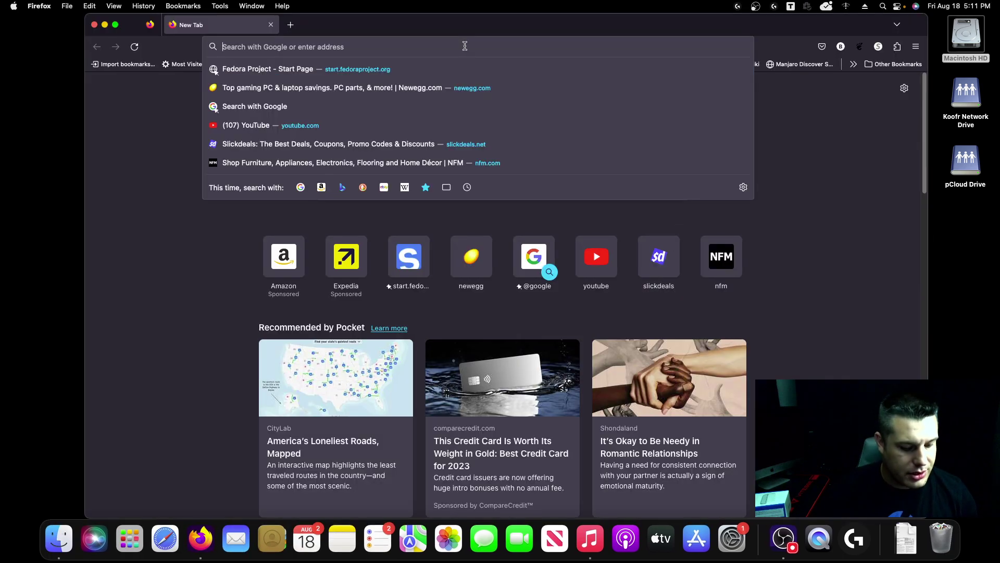
pyautogui.write('192.1')
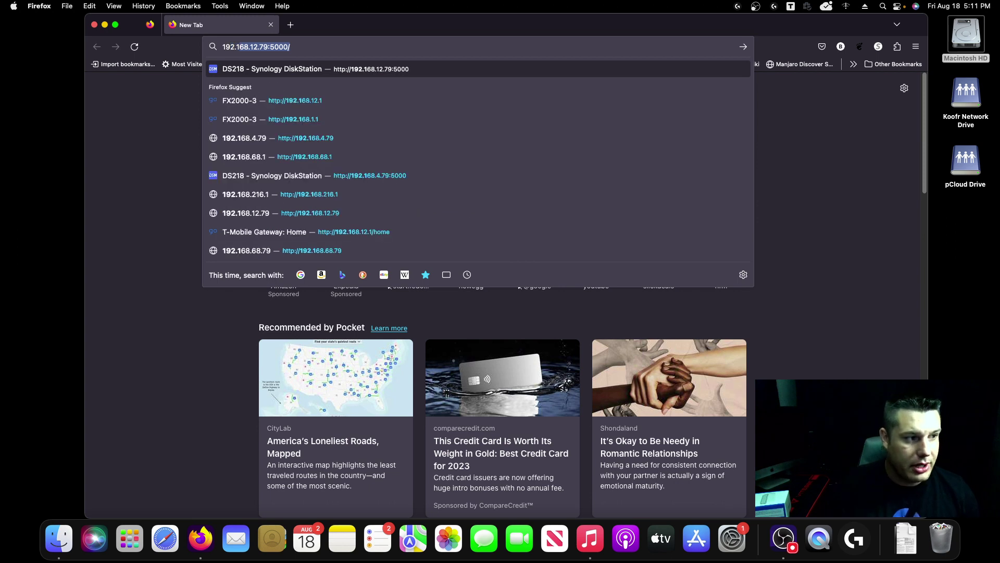
pyautogui.write('68.')
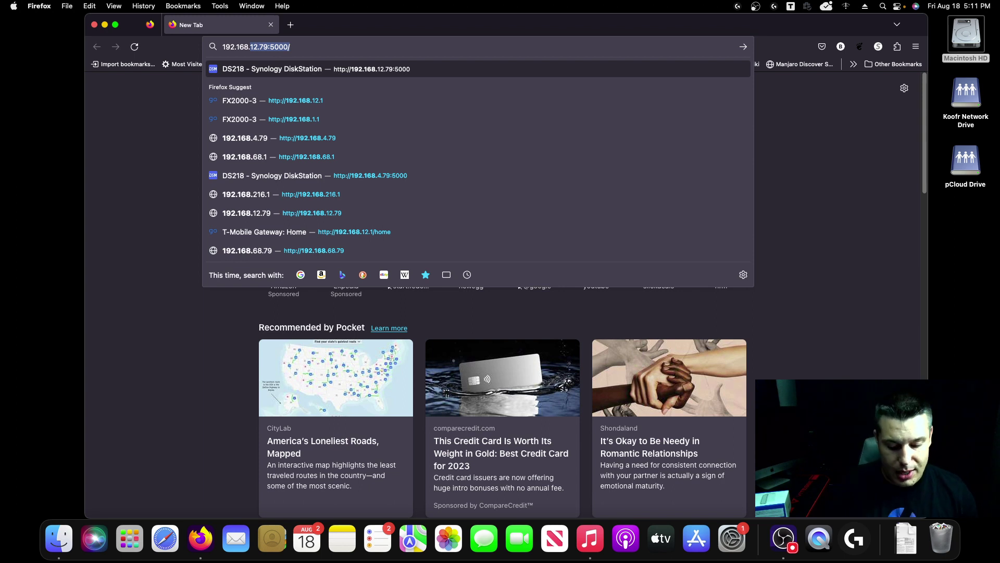
pyautogui.write('.1')
pyautogui.press('BackSpace')
pyautogui.press('BackSpace')
pyautogui.write('1.1/')
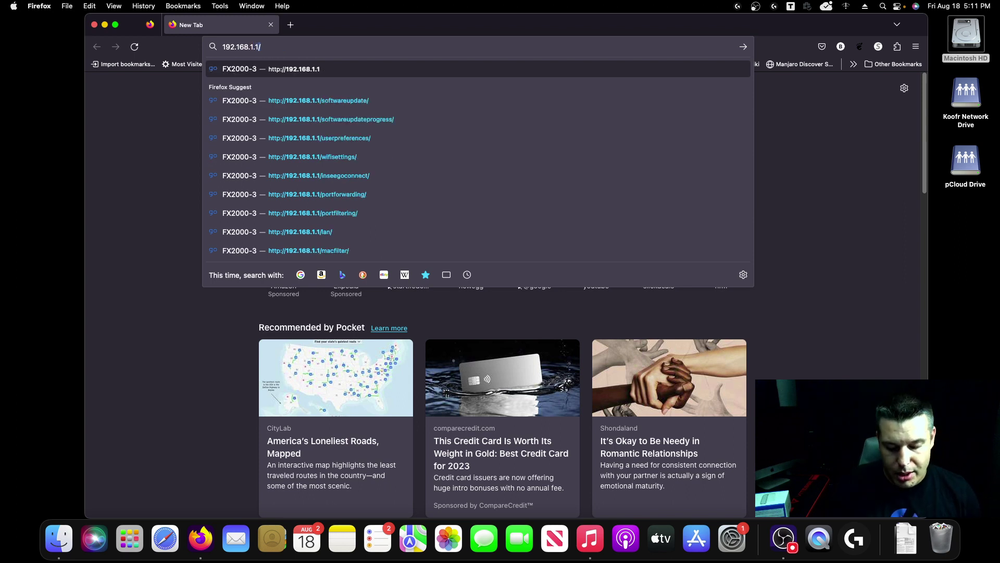
pyautogui.press('BackSpace')
pyautogui.press('BackSpace')
pyautogui.press('BackSpace')
pyautogui.press('BackSpace')
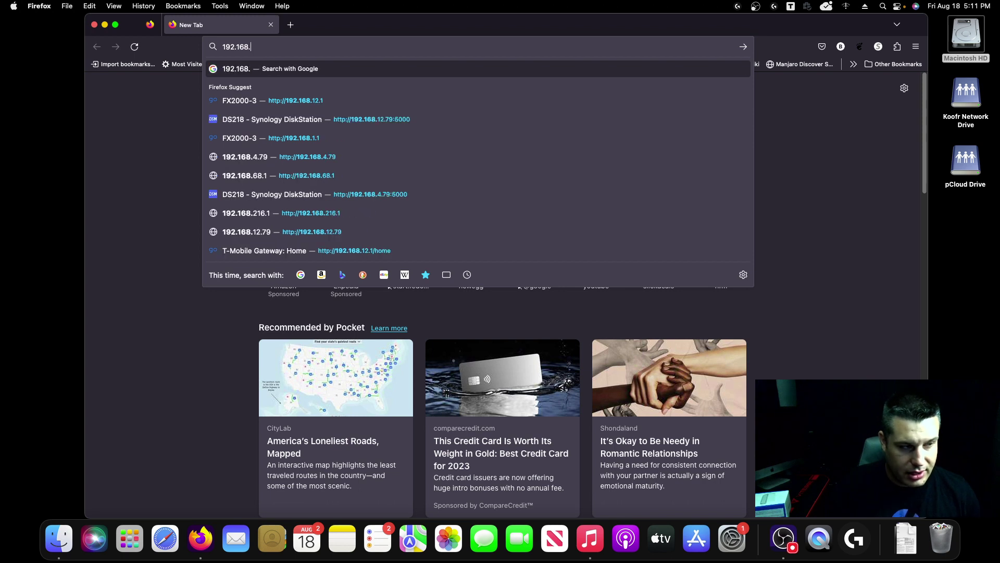
pyautogui.write('12.1/')
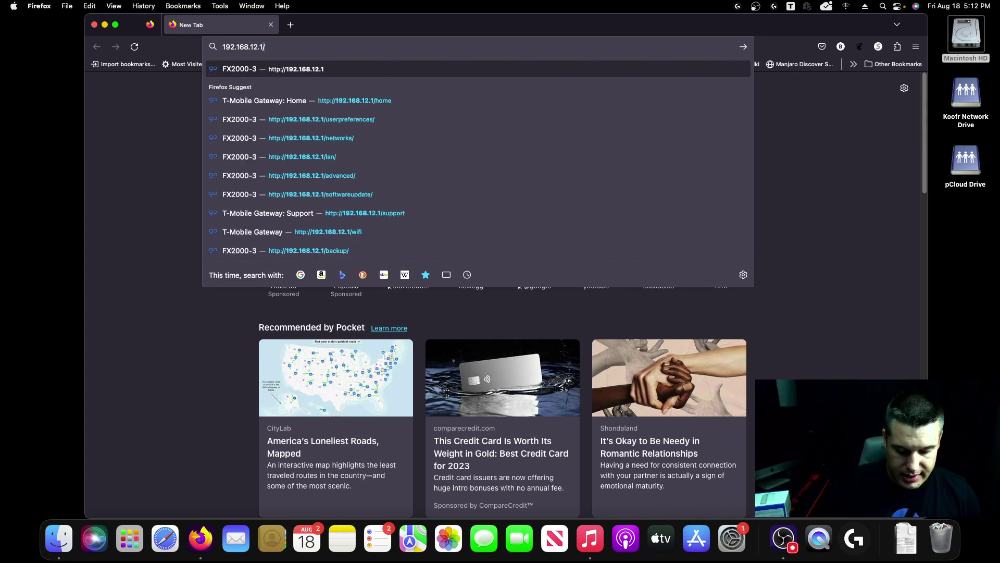
pyautogui.press('Return')
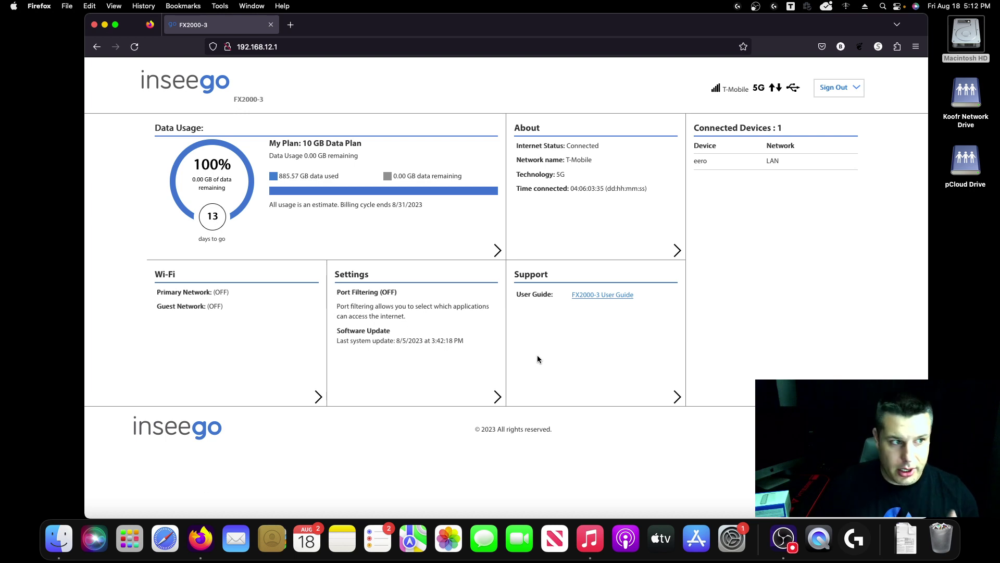
# - Open the gateway's Settings page from the dashboard's Settings panel
pyautogui.click(497, 397)
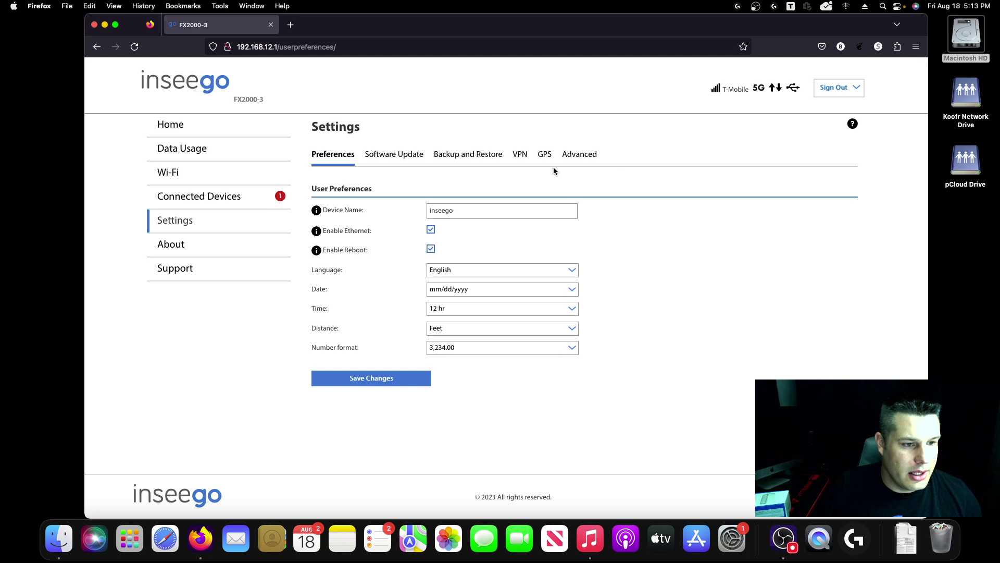
# - Open the Advanced LAN settings, accepting the advanced-settings warning
pyautogui.click(577, 156)
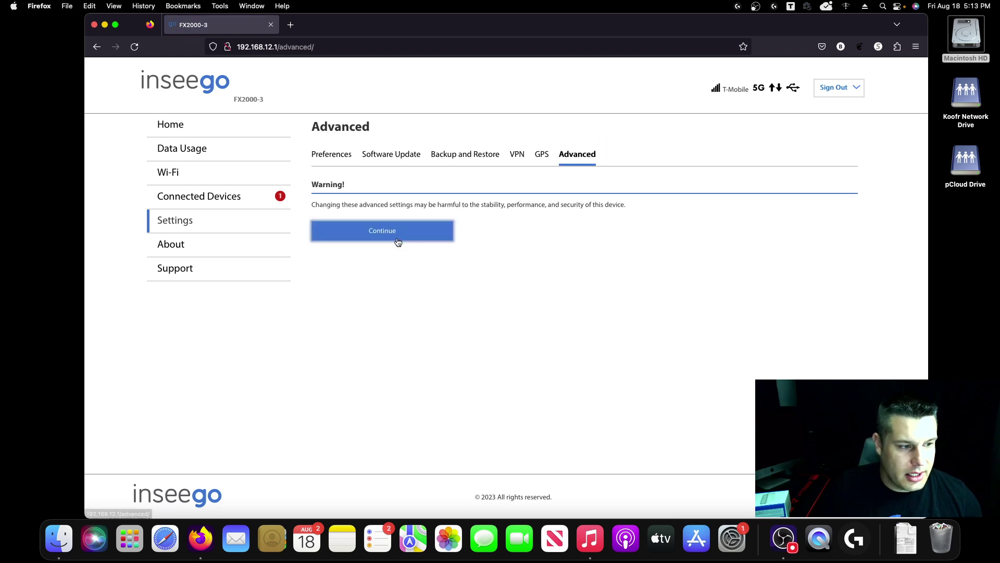
pyautogui.click(406, 239)
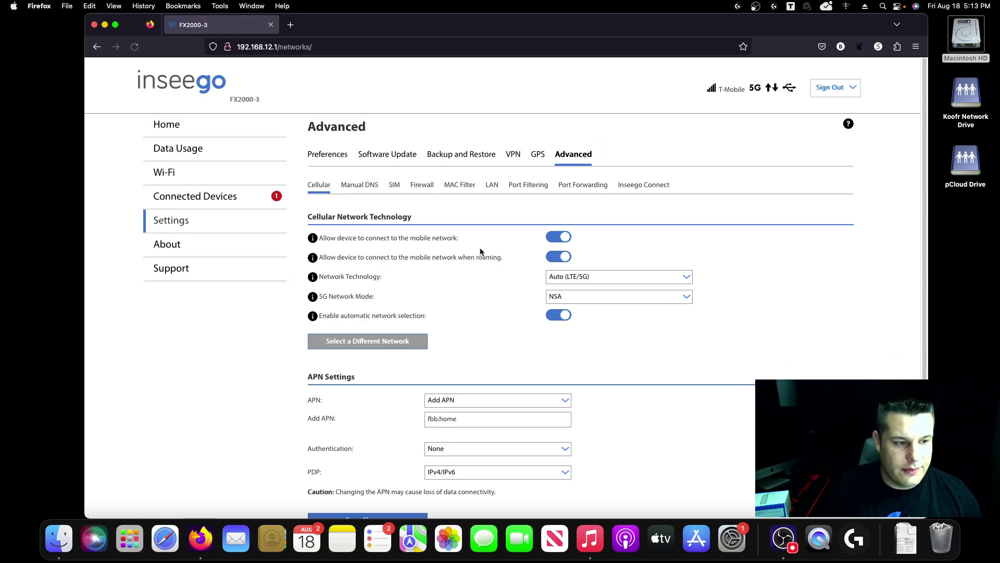
pyautogui.click(494, 186)
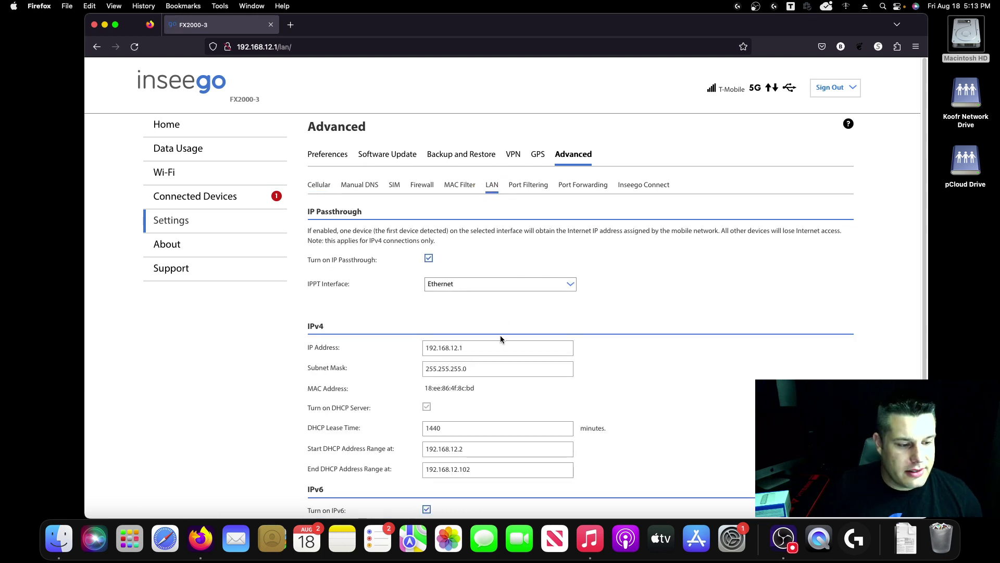
# - Set the LAN IP to 192.168.12.1 with DHCP range 192.168.12.2 to 192.168.12.102
pyautogui.click(438, 352)
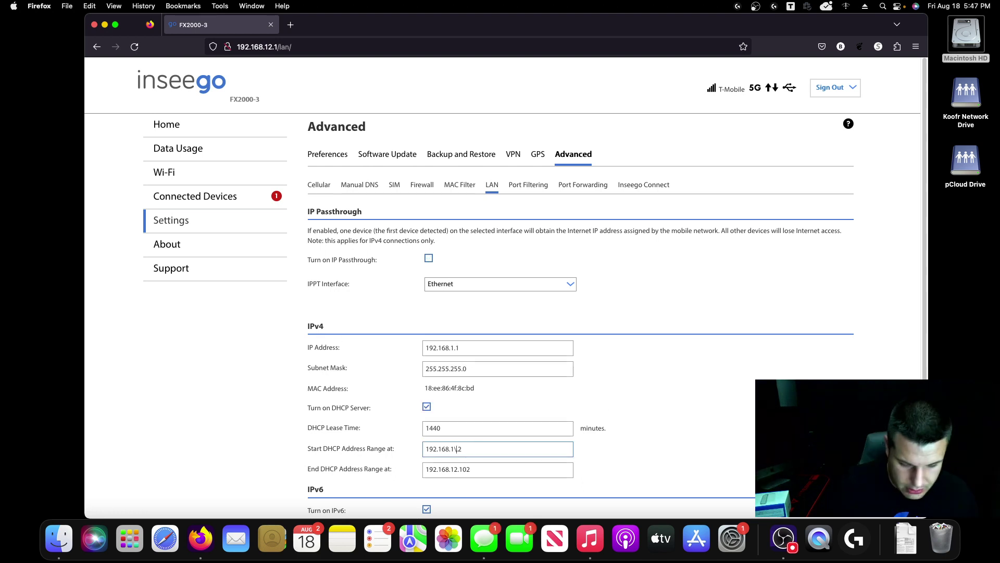
pyautogui.write('.')
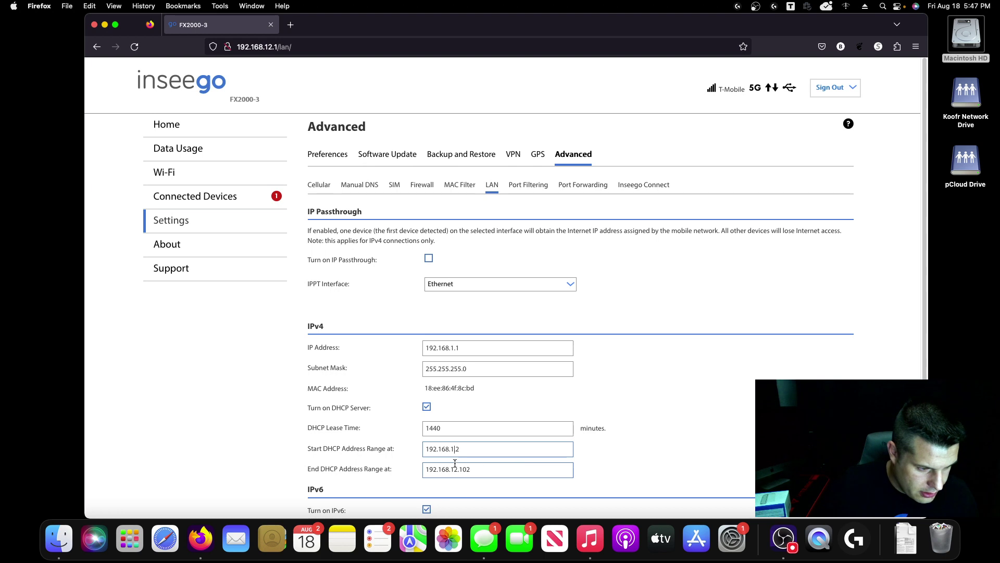
pyautogui.moveTo(460, 469); pyautogui.dragTo(471, 466)
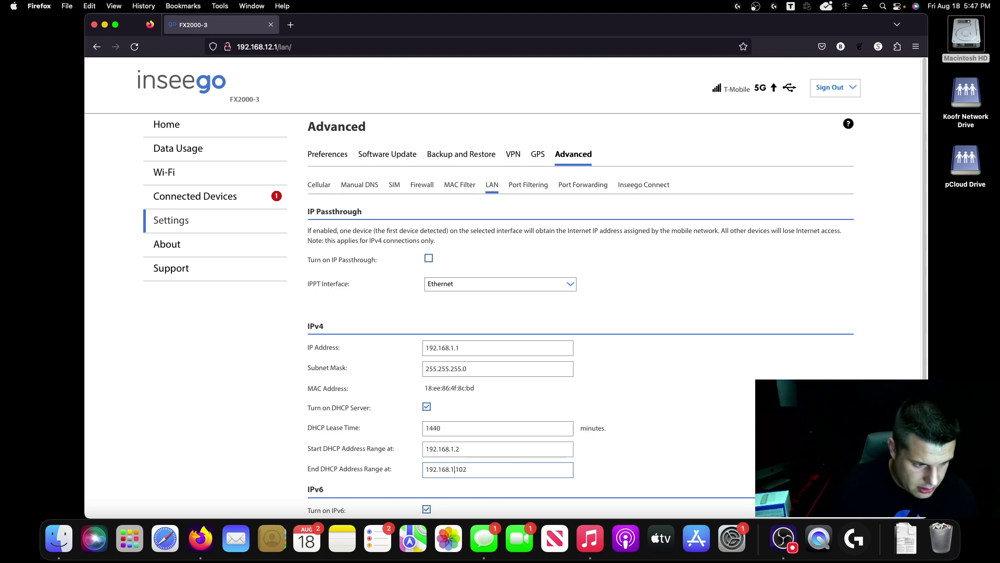
pyautogui.click(506, 426)
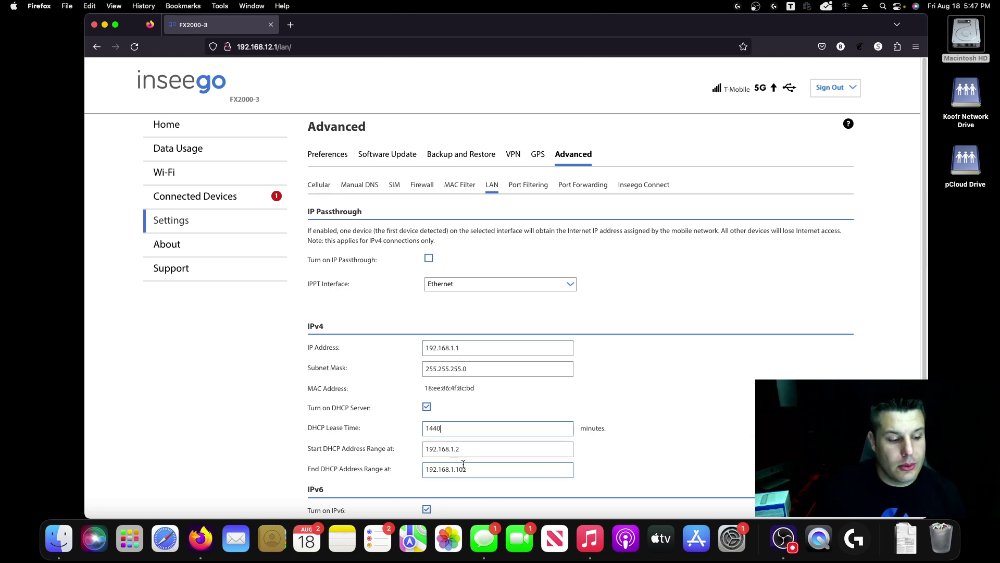
pyautogui.click(453, 348)
pyautogui.write('2')
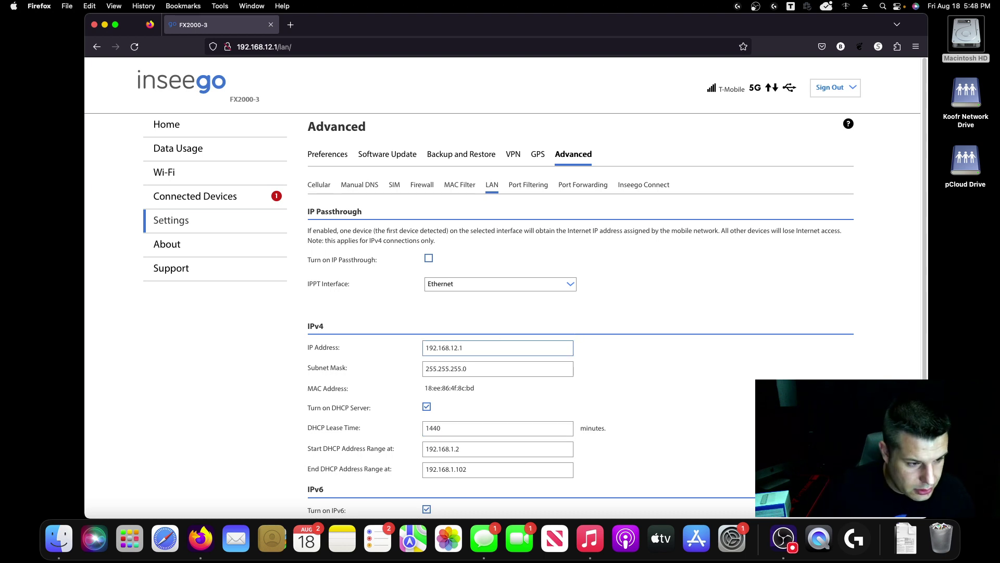
pyautogui.click(451, 449)
pyautogui.write('2')
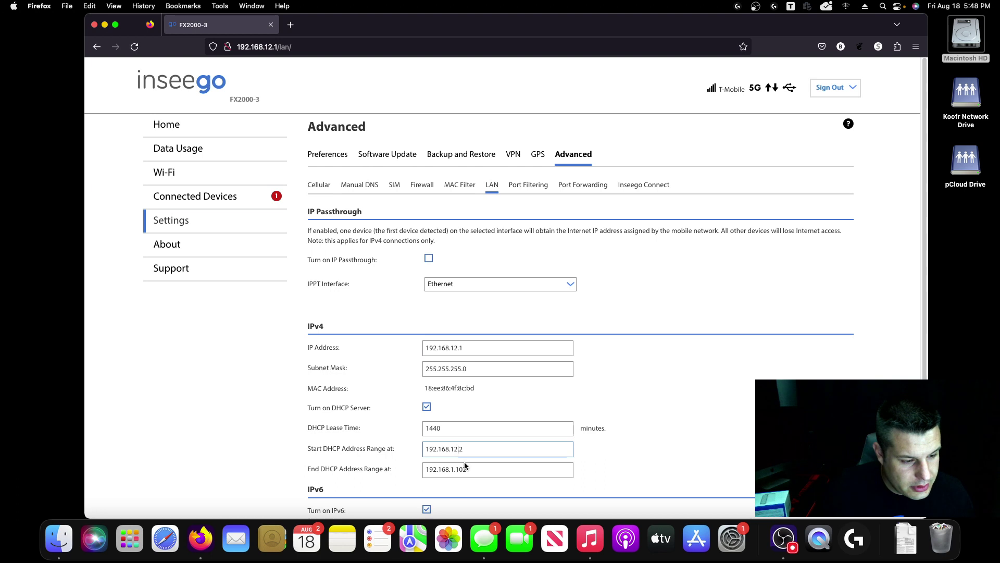
pyautogui.click(456, 470)
pyautogui.write('2')
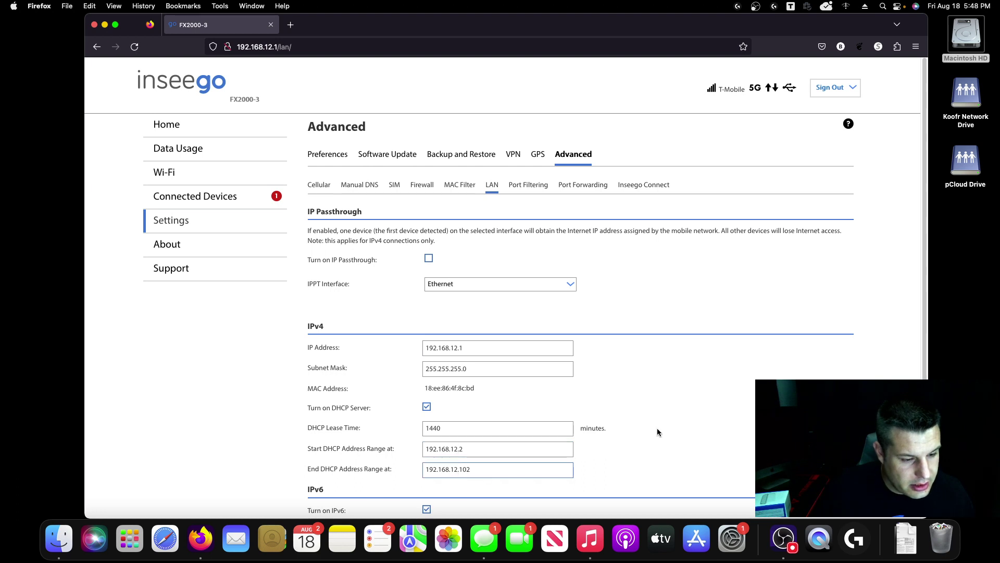
pyautogui.scroll(-5, 658, 433)
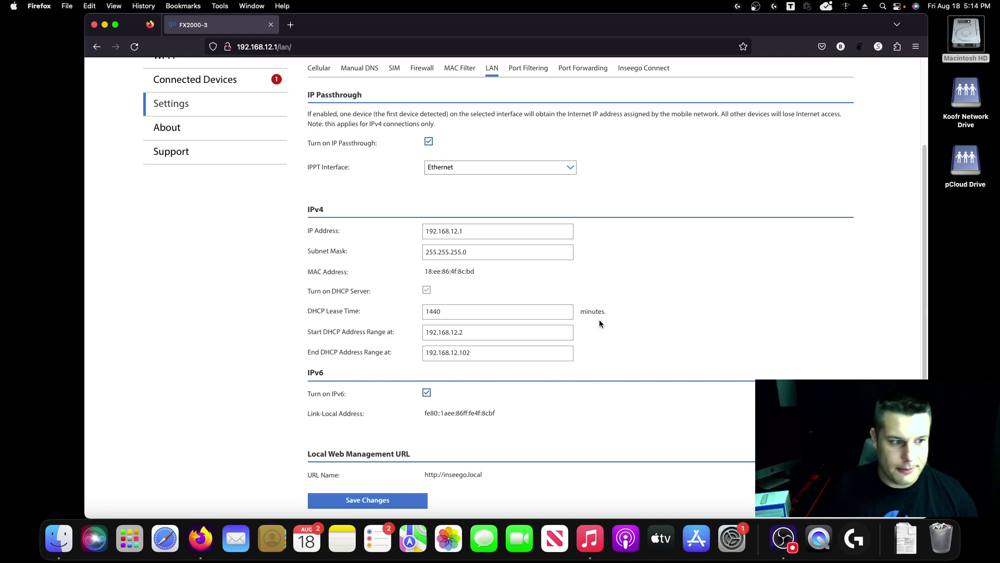
# - Review the Ethernet IP Passthrough settings and return to the home dashboard
pyautogui.scroll(-3, 615, 339)
pyautogui.scroll(6, 616, 333)
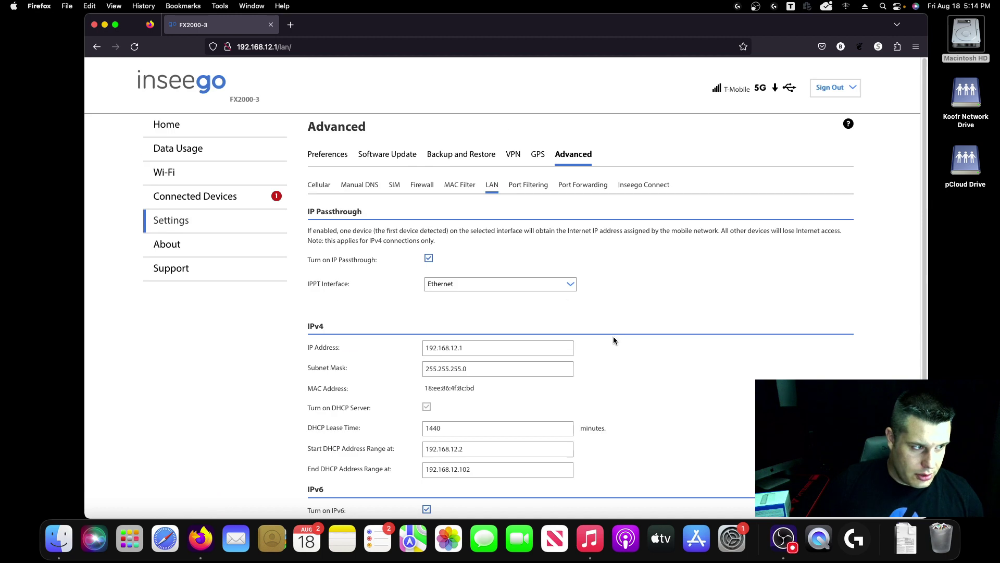
pyautogui.click(215, 121)
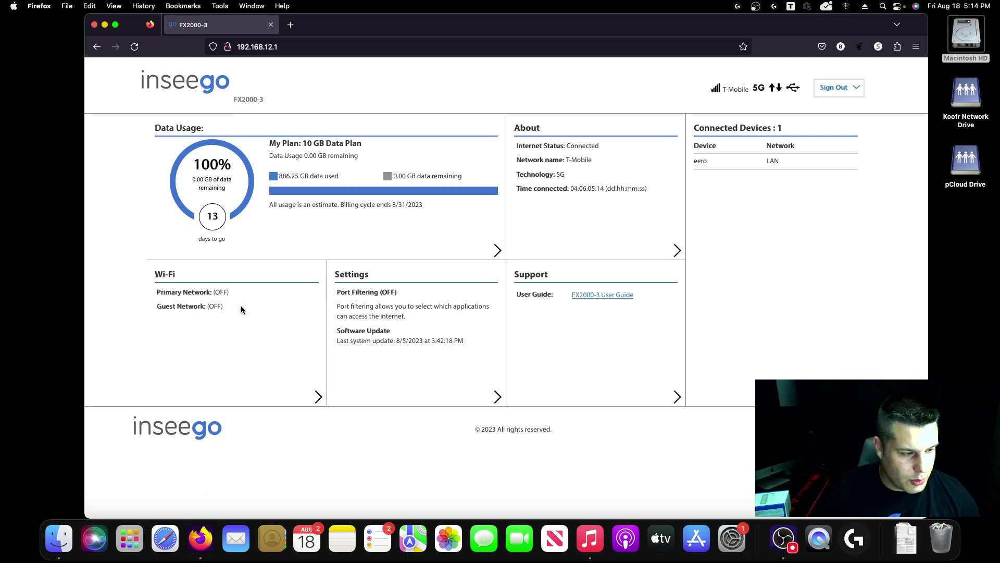
# - Reopen the Settings page from the dashboard's Settings panel
pyautogui.click(498, 397)
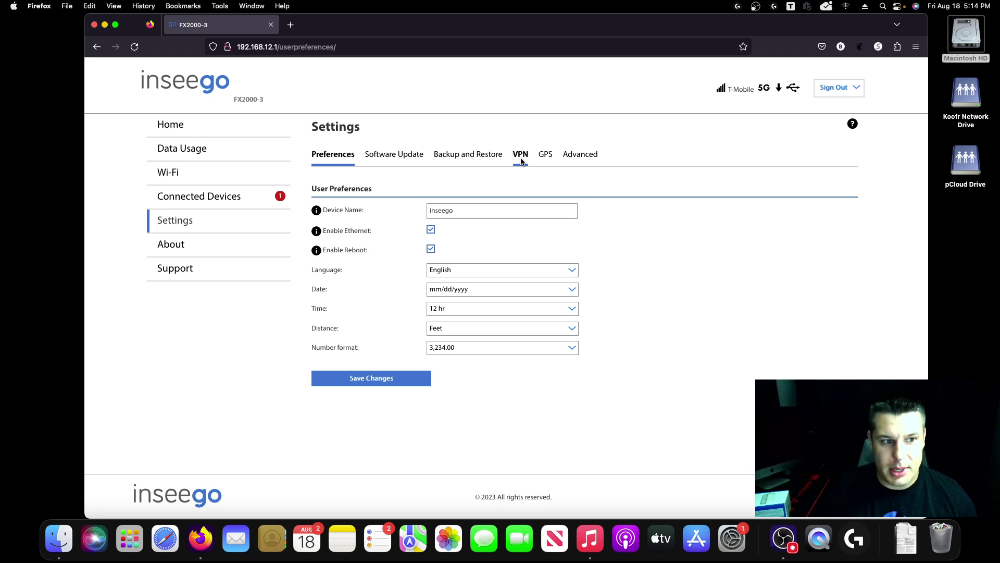
# - Enter Advanced settings past the warning and browse the Manual DNS, SIM and Firewall pages
pyautogui.click(578, 159)
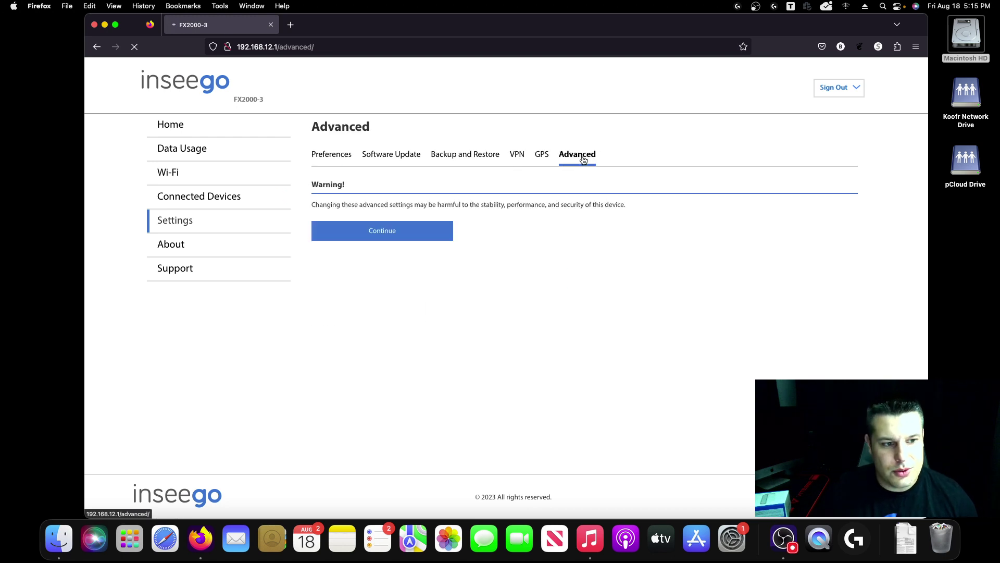
pyautogui.click(393, 233)
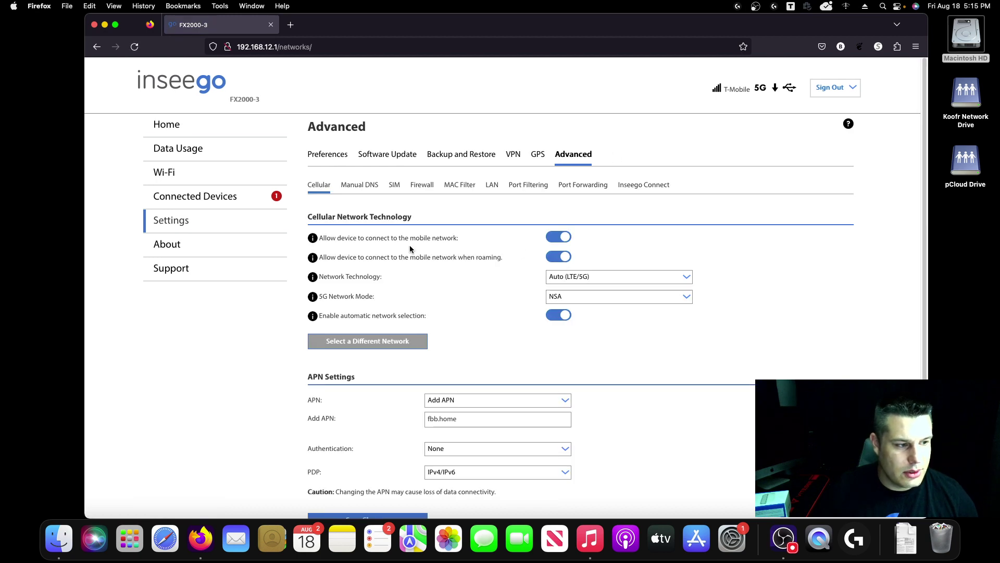
pyautogui.scroll(-3, 410, 246)
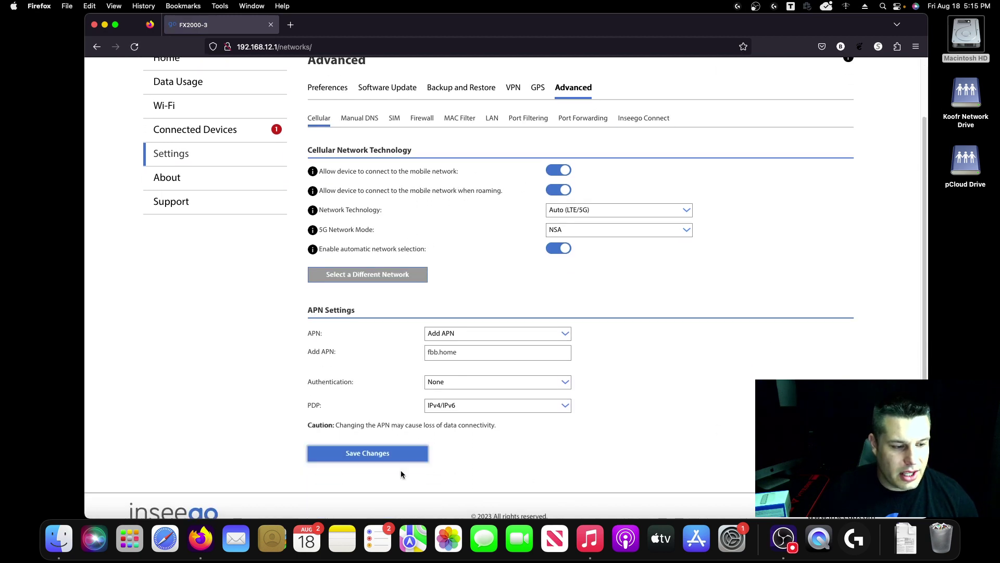
pyautogui.scroll(1, 440, 277)
pyautogui.click(364, 137)
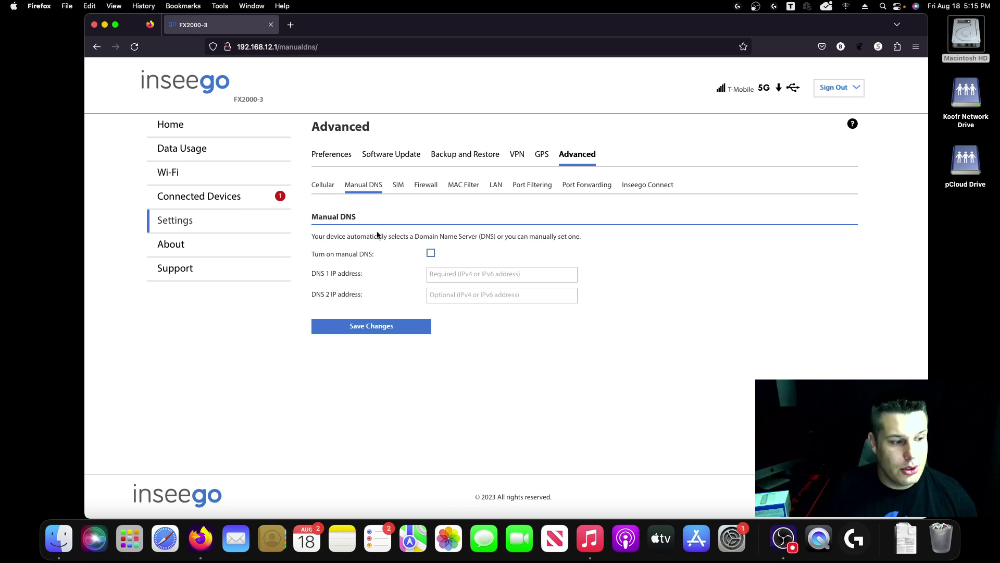
pyautogui.click(398, 185)
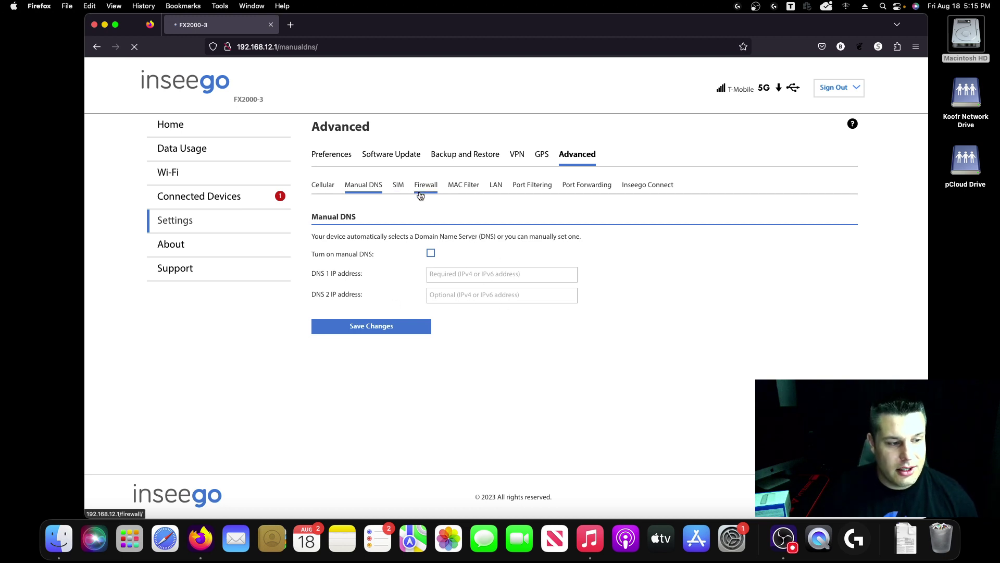
pyautogui.click(435, 188)
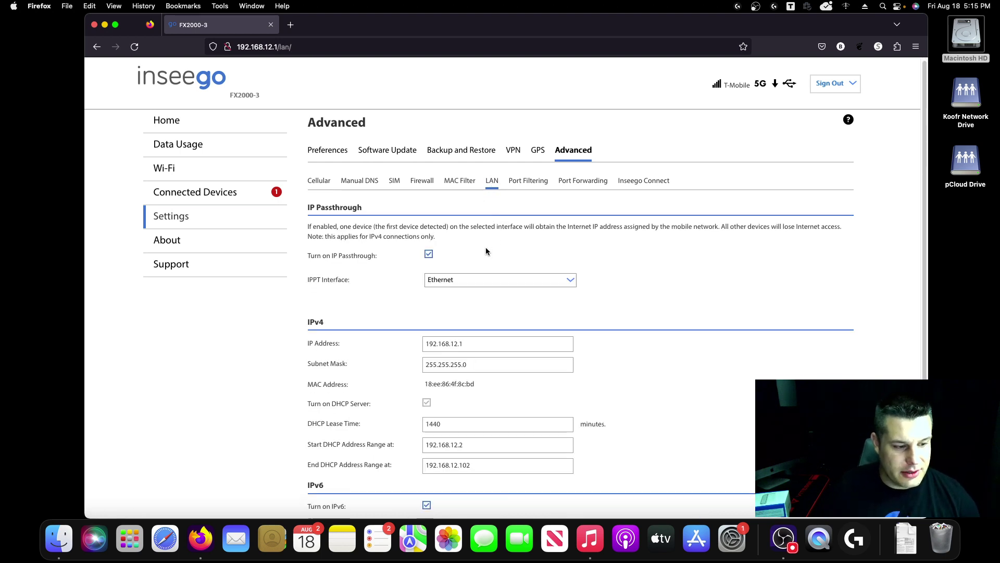
# - Check the LAN IP Passthrough settings, then open the Port Filtering page
pyautogui.scroll(-2, 485, 247)
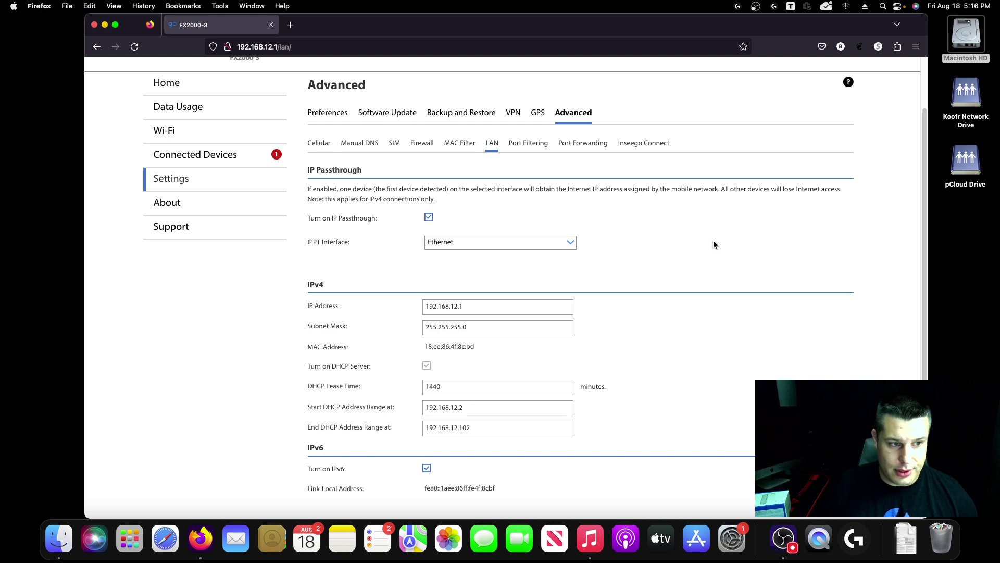
pyautogui.click(540, 145)
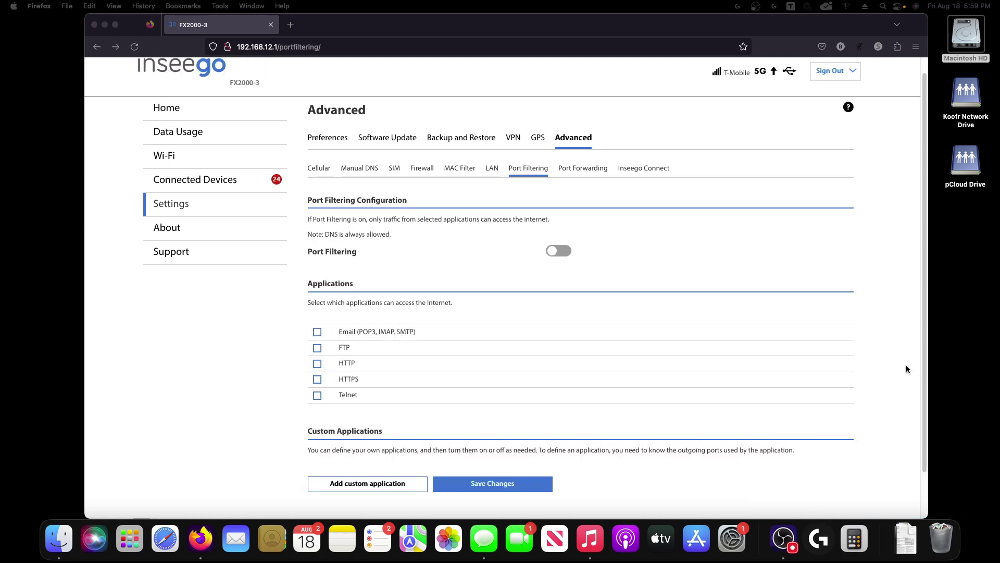
# - Review the Port Forwarding settings and leave the Advanced section
pyautogui.click(583, 171)
pyautogui.scroll(-2, 877, 302)
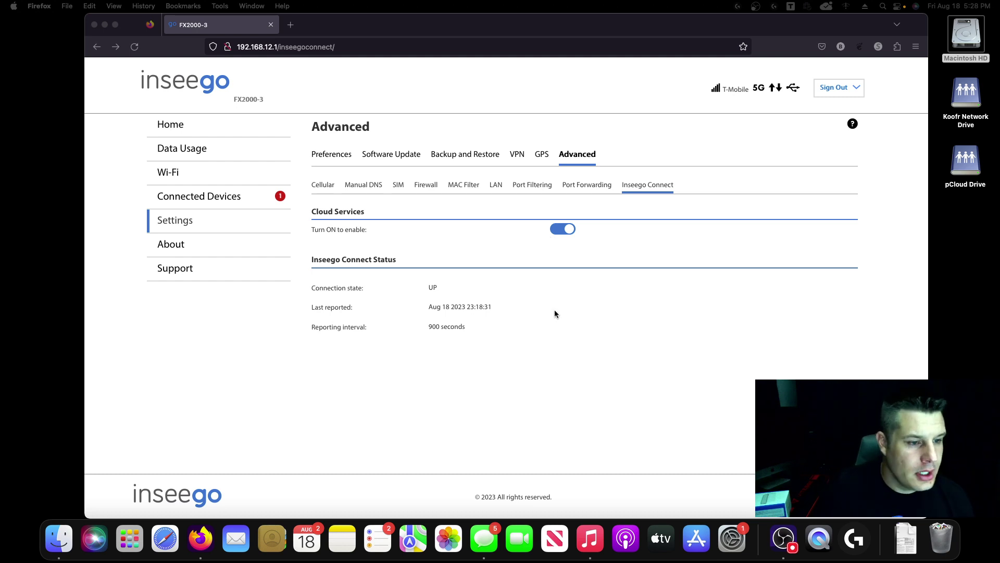
pyautogui.click(171, 127)
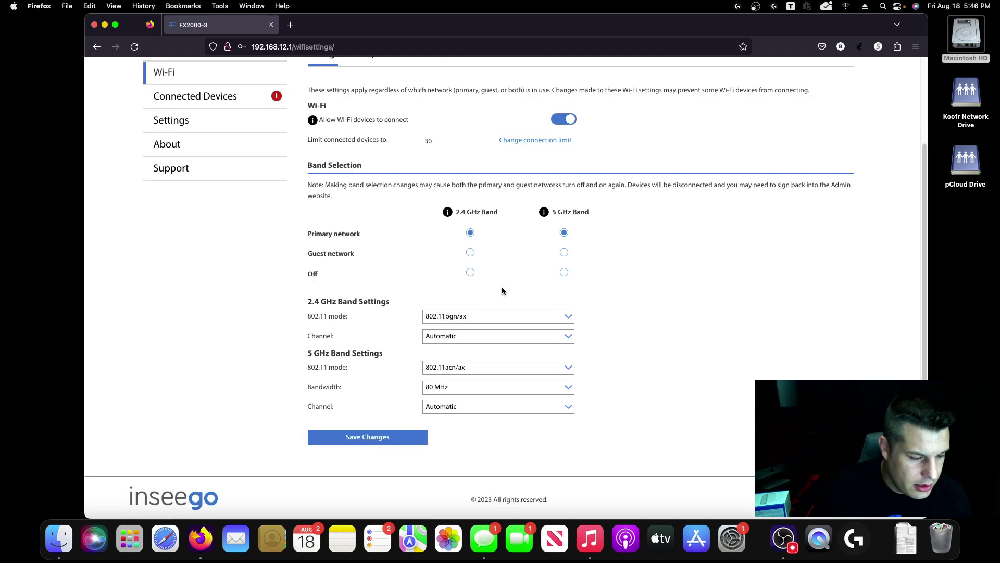
# - View the Primary and Guest networks, dismiss the save-login prompt, and switch off Wi-Fi access
pyautogui.scroll(5, 673, 273)
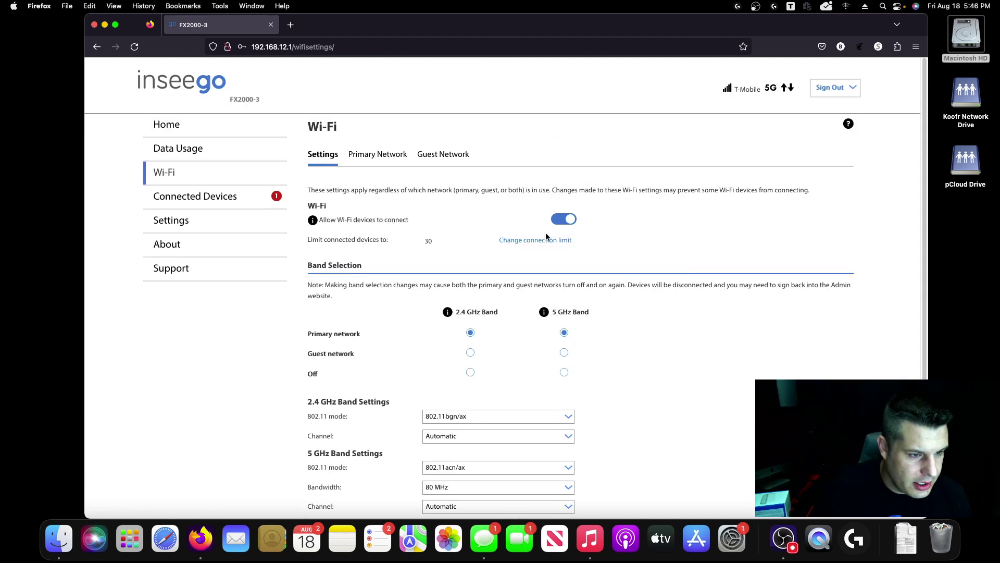
pyautogui.click(378, 154)
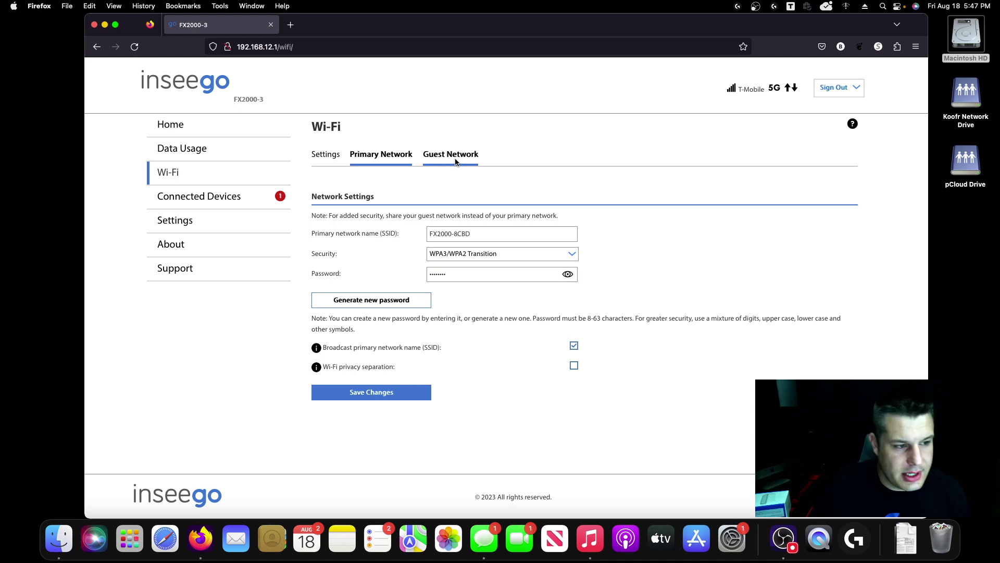
pyautogui.click(469, 162)
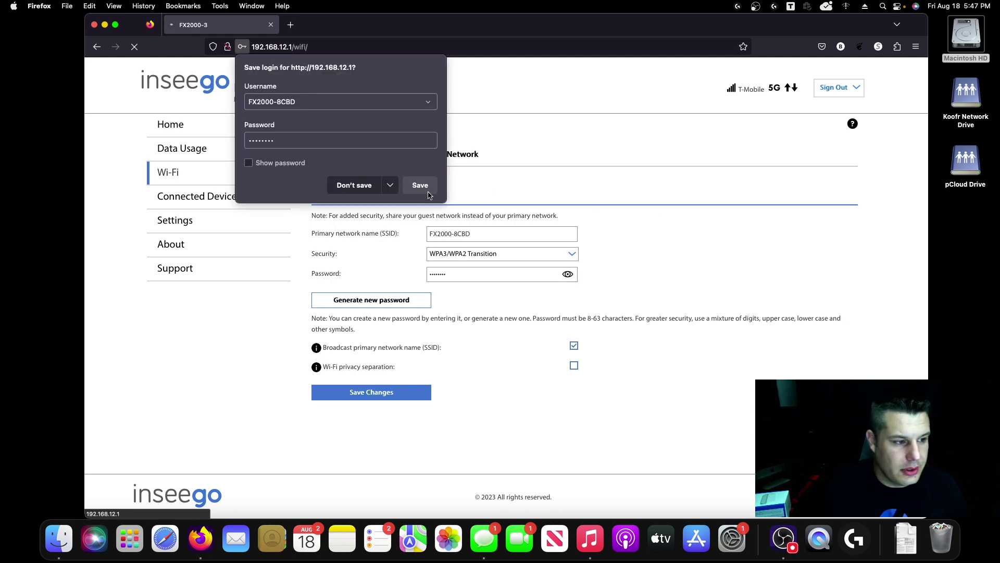
pyautogui.click(168, 172)
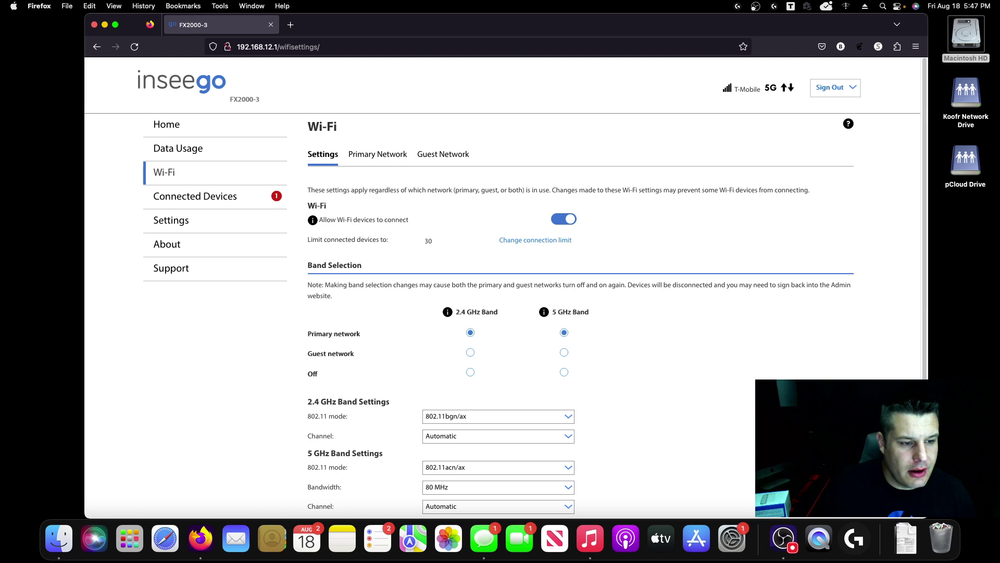
pyautogui.click(561, 221)
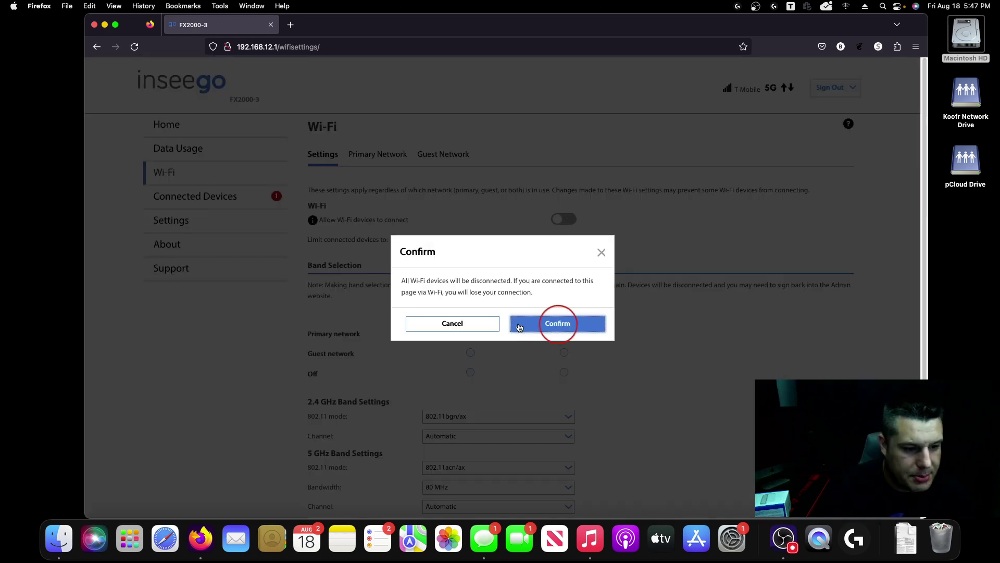
# - Confirm disconnecting all Wi-Fi devices so Wi-Fi is turned off
pyautogui.click(558, 323)
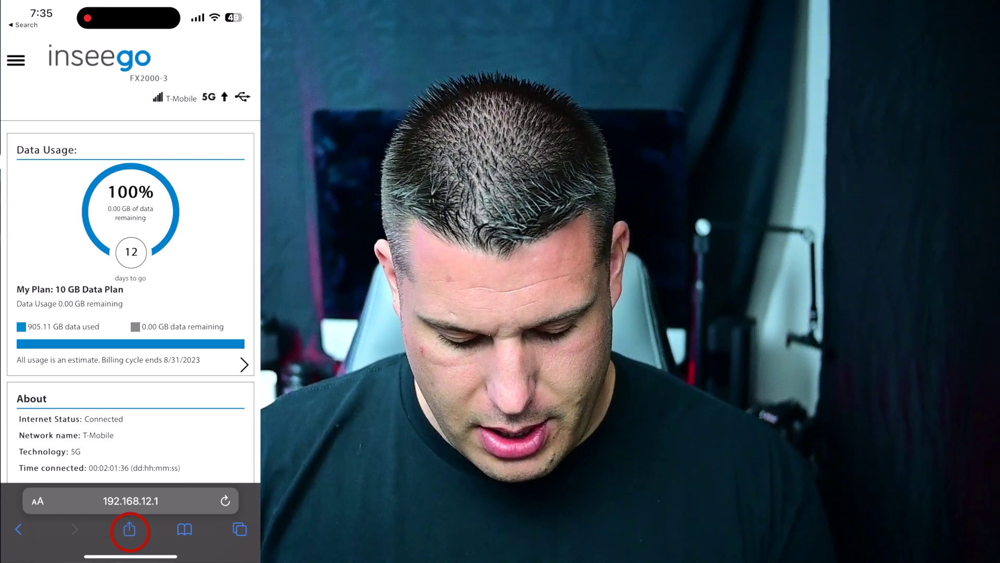
# - Add the FX2000-3 admin page to the iPhone home screen from Safari's share sheet
pyautogui.click(129, 529)
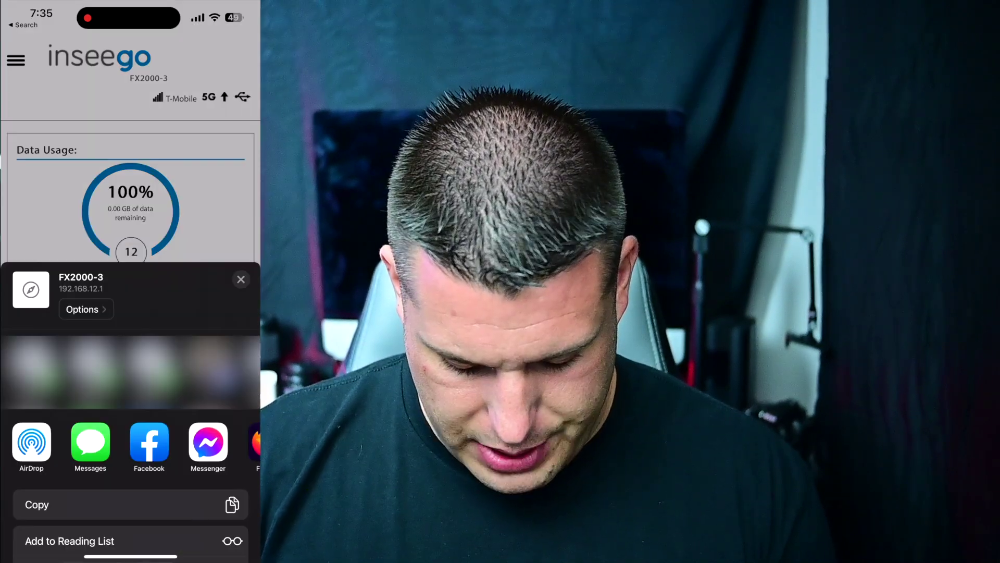
pyautogui.scroll(-5, 130, 364)
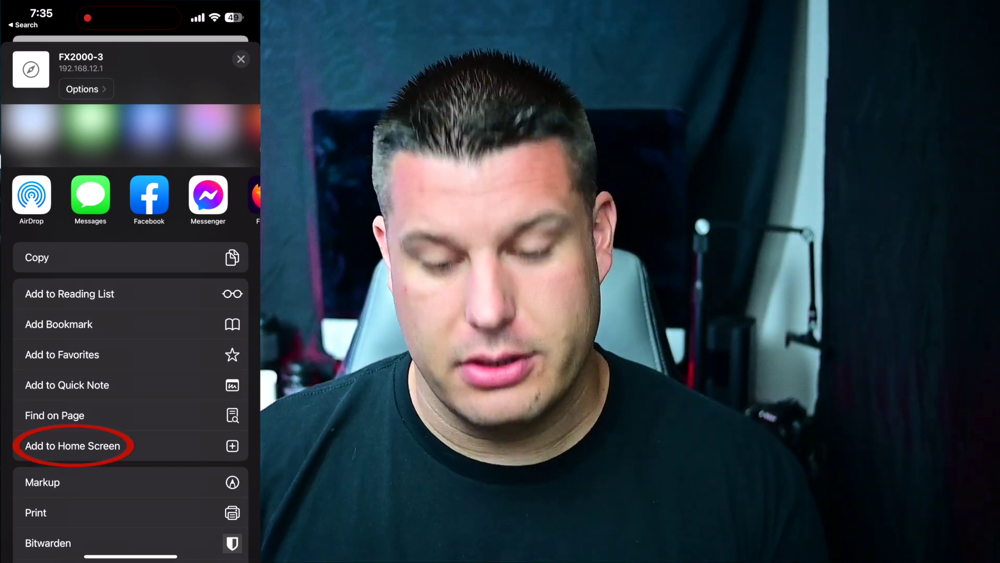
pyautogui.click(131, 482)
pyautogui.click(72, 445)
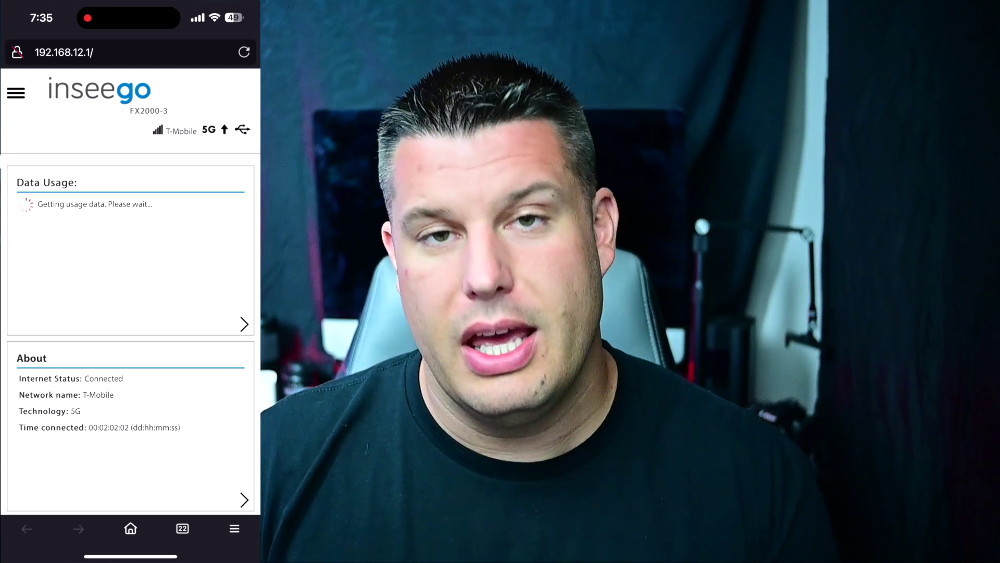
# - Expand Settings in the admin menu to show Preferences, Software Update, Backup and Restore, VPN, GPS, Advanced
pyautogui.click(16, 93)
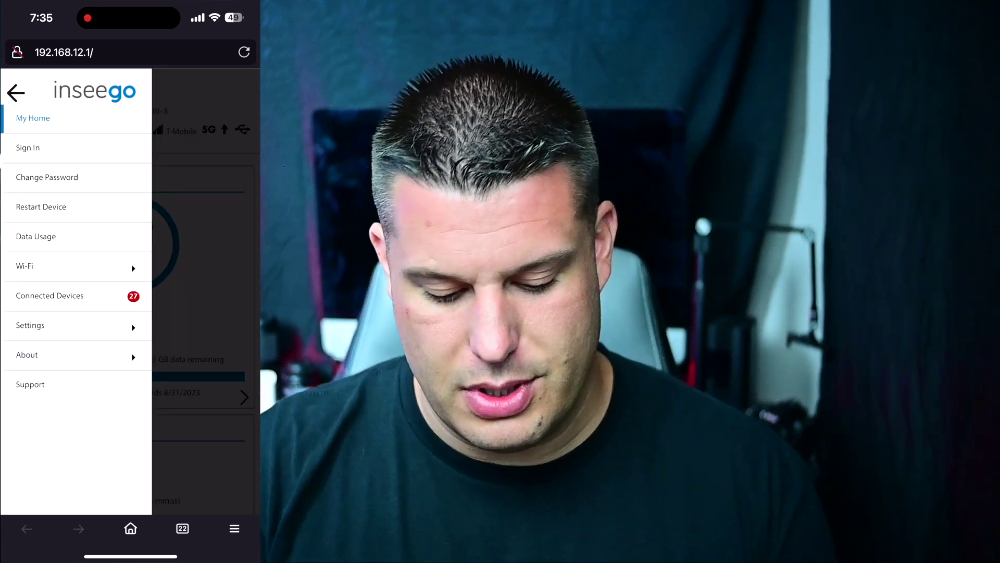
pyautogui.click(30, 326)
pyautogui.scroll(-2, 76, 292)
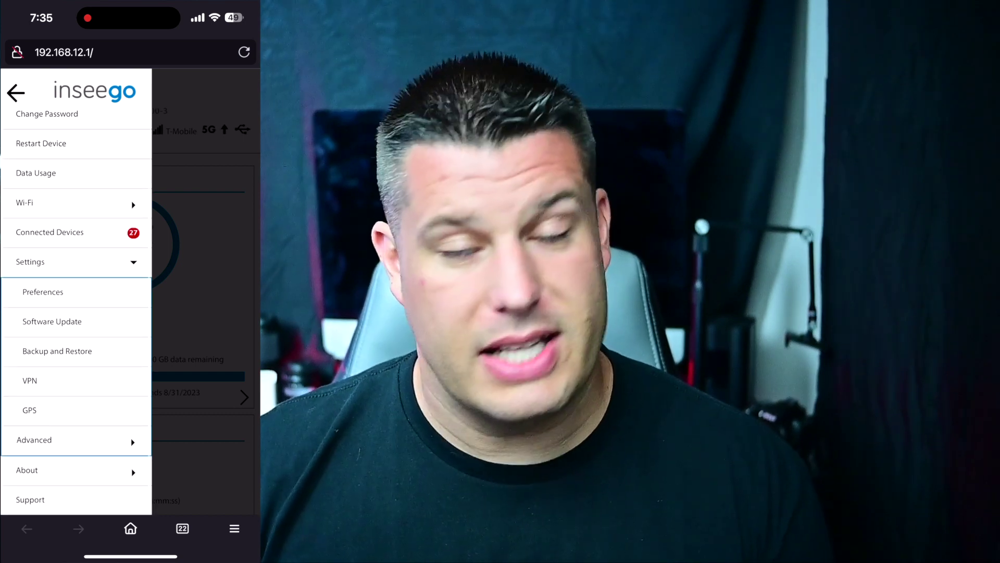